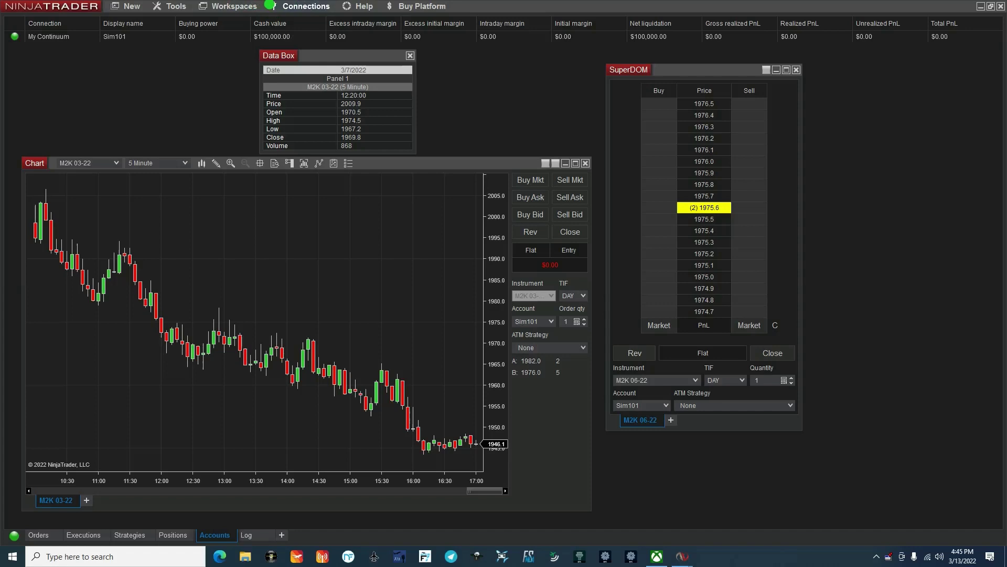
Bring up the Tools menu from the Control Center
left_click(174, 6)
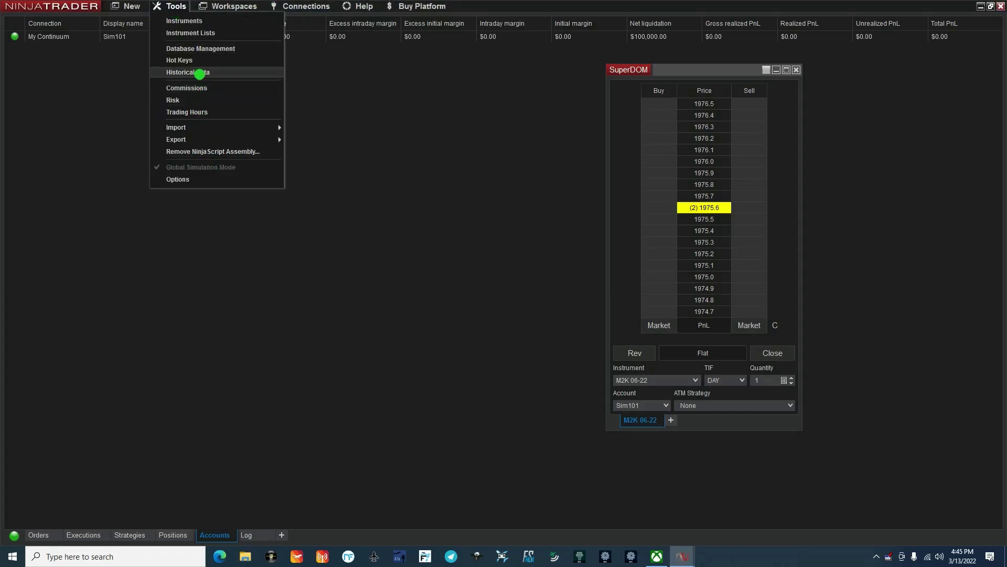
In Historical Data's Load section, choose M2K 03-22 as the market replay instrument
left_click(200, 72)
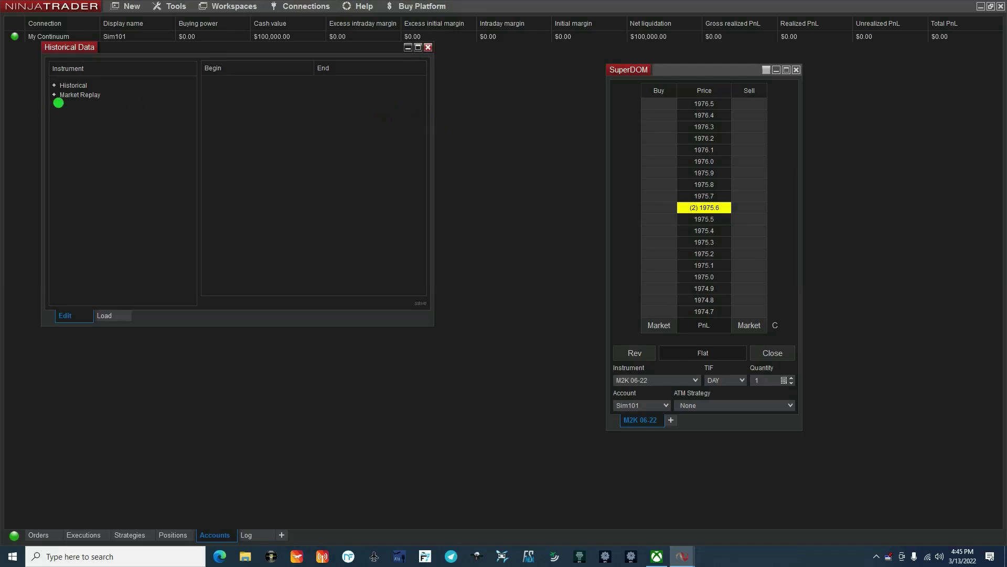
left_click(110, 314)
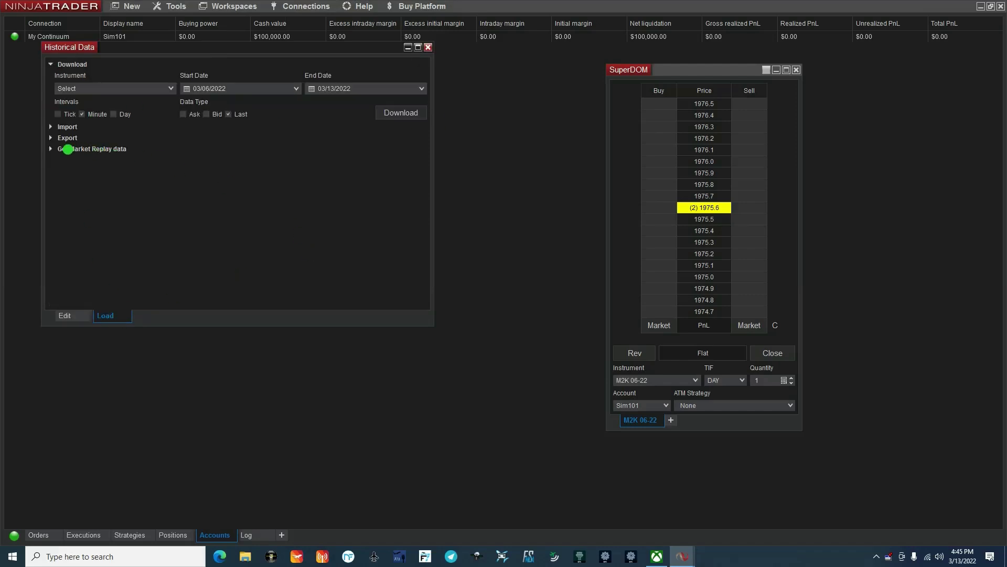
left_click(49, 149)
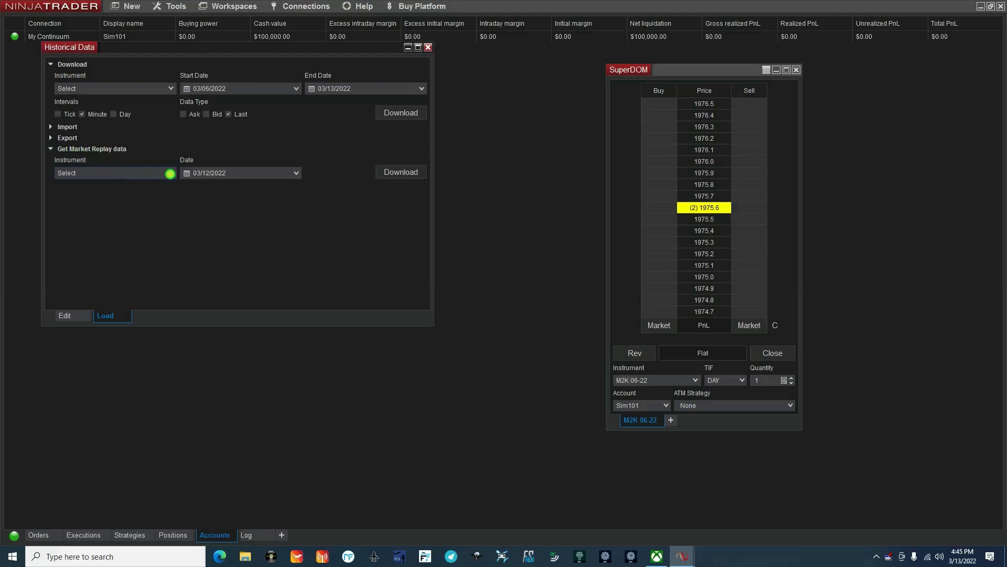
left_click(162, 173)
left_click(90, 184)
Set the replay date to March 2, 2022 and start the download
left_click(295, 175)
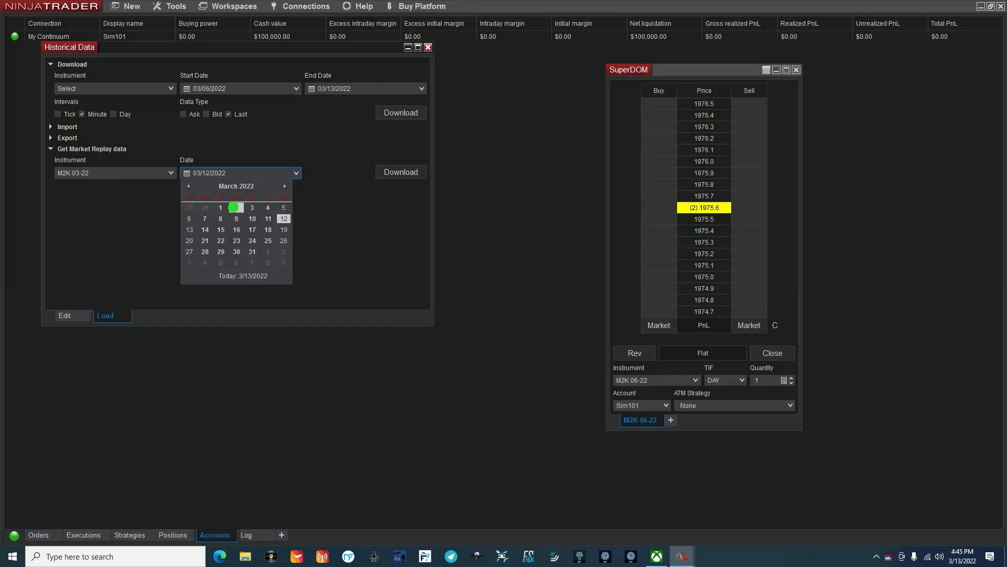
left_click(236, 207)
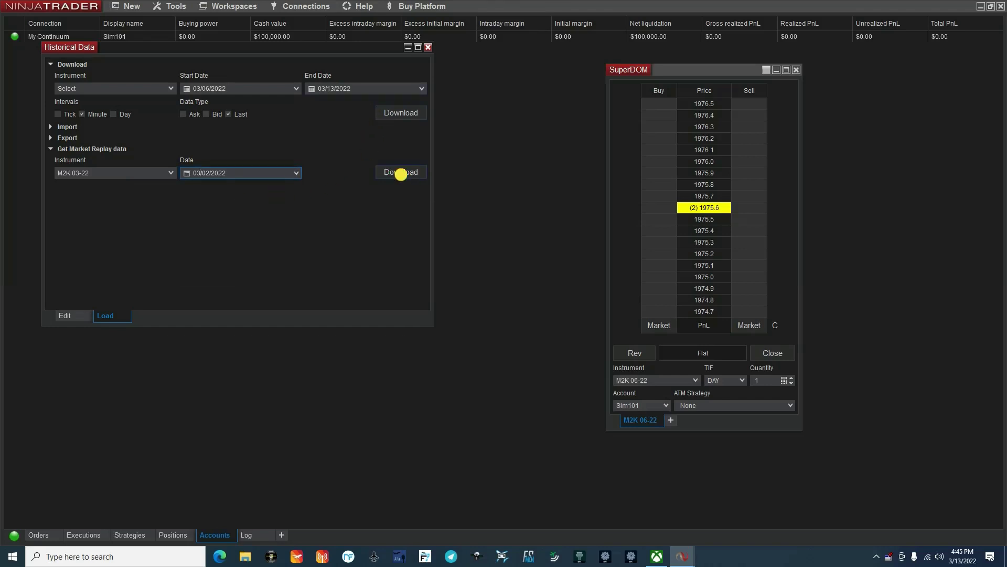
left_click(401, 172)
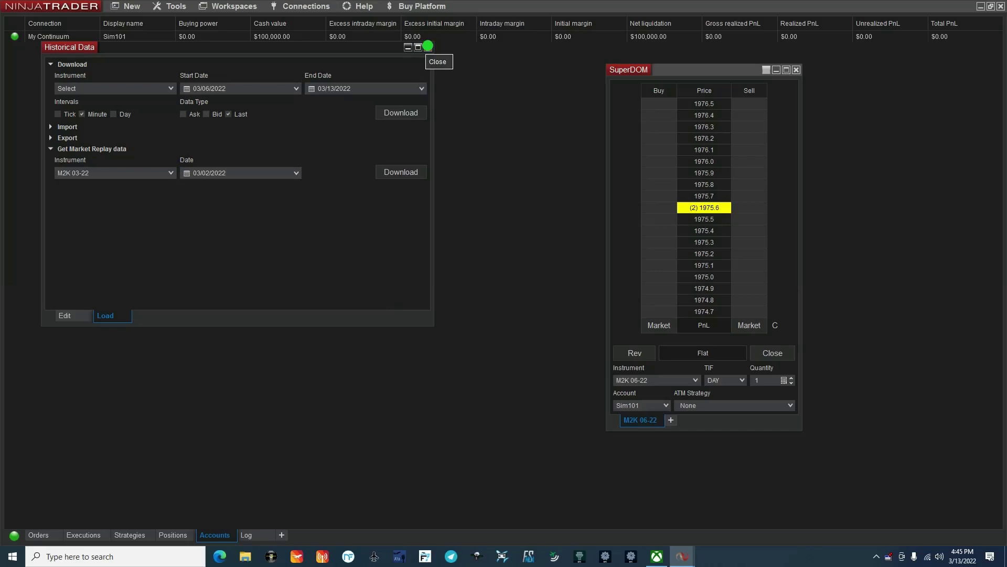
Close Historical Data, disconnect My Continuum and connect to the Playback Connection
left_click(428, 46)
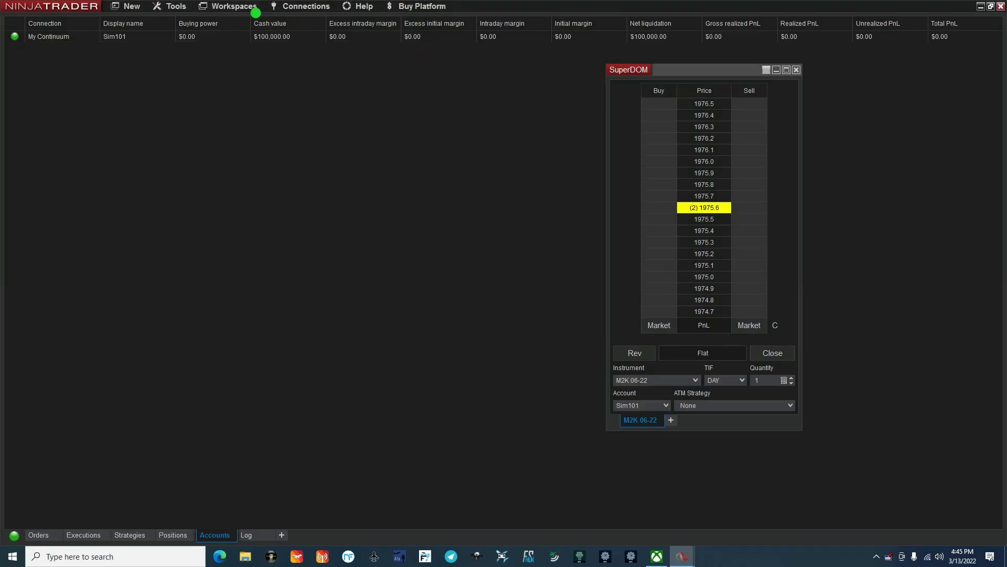
left_click(299, 6)
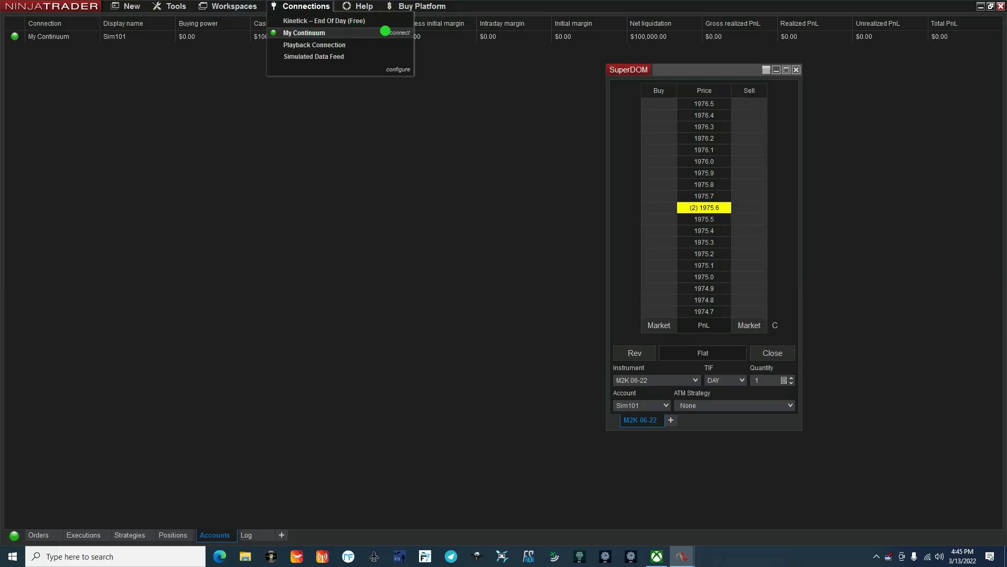
left_click(385, 32)
left_click(301, 5)
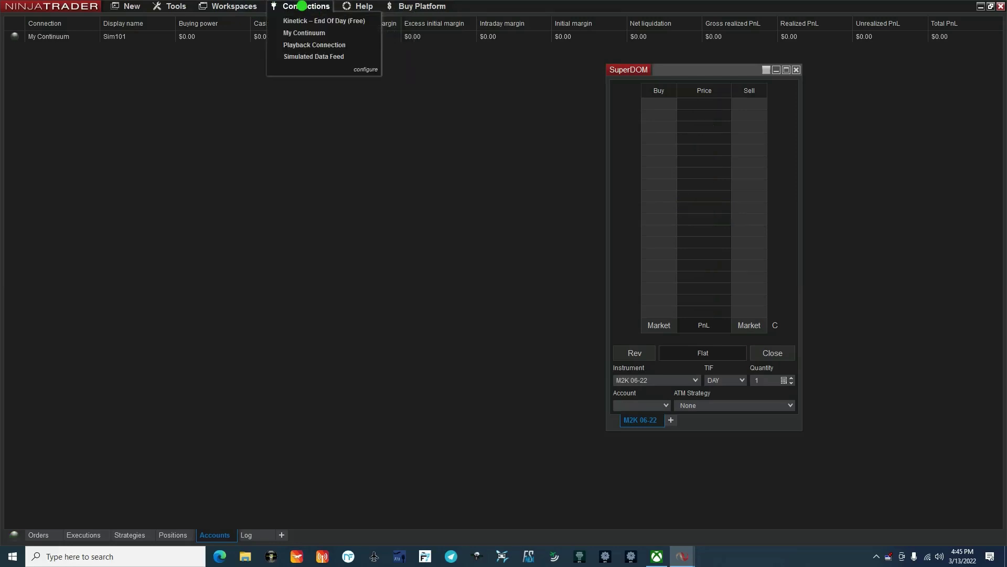
left_click(315, 45)
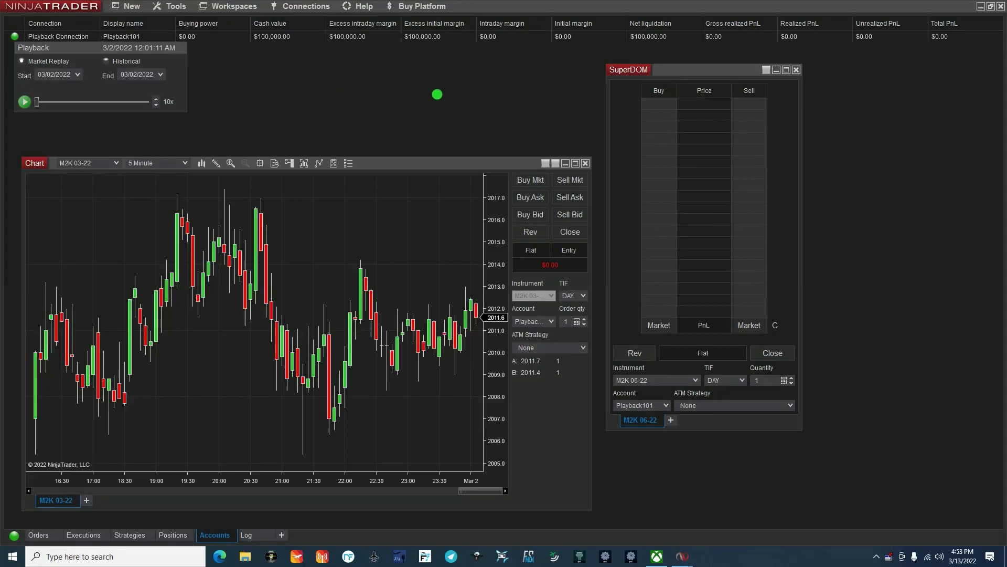
Play the replay forward to about 9:26 AM, pause it, and show the drawing tools list
left_click(25, 101)
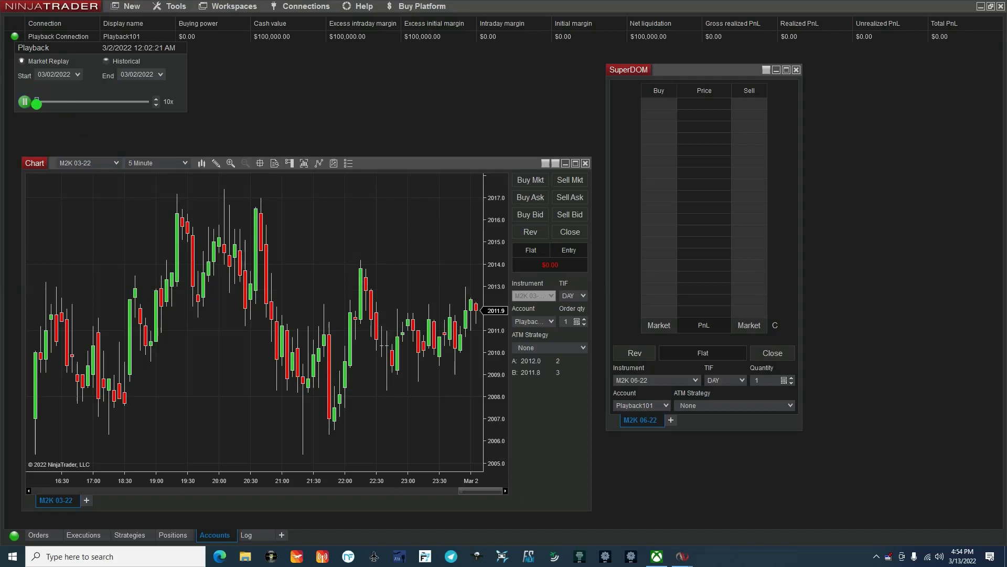
left_click_drag(36, 101, 80, 102)
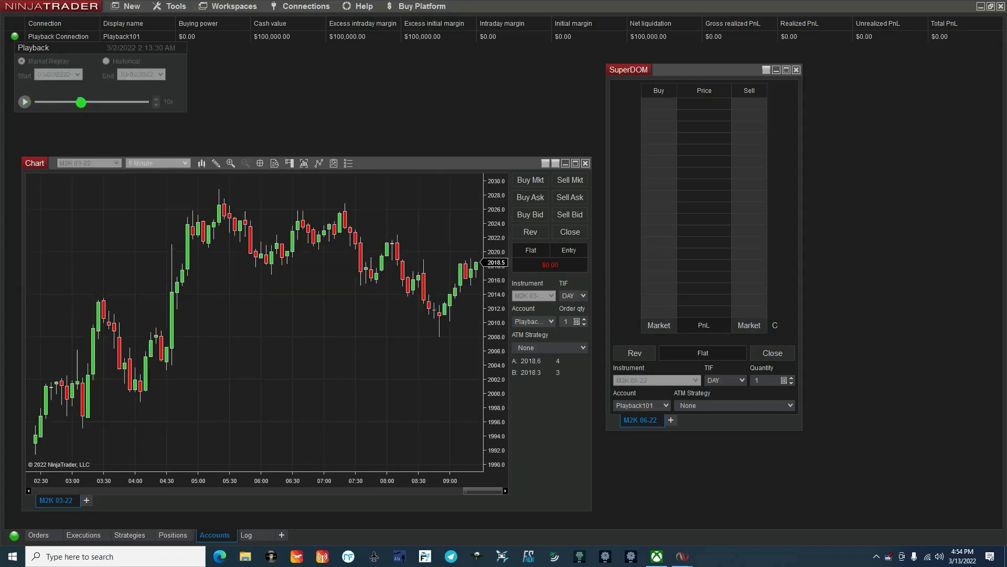
left_click(25, 101)
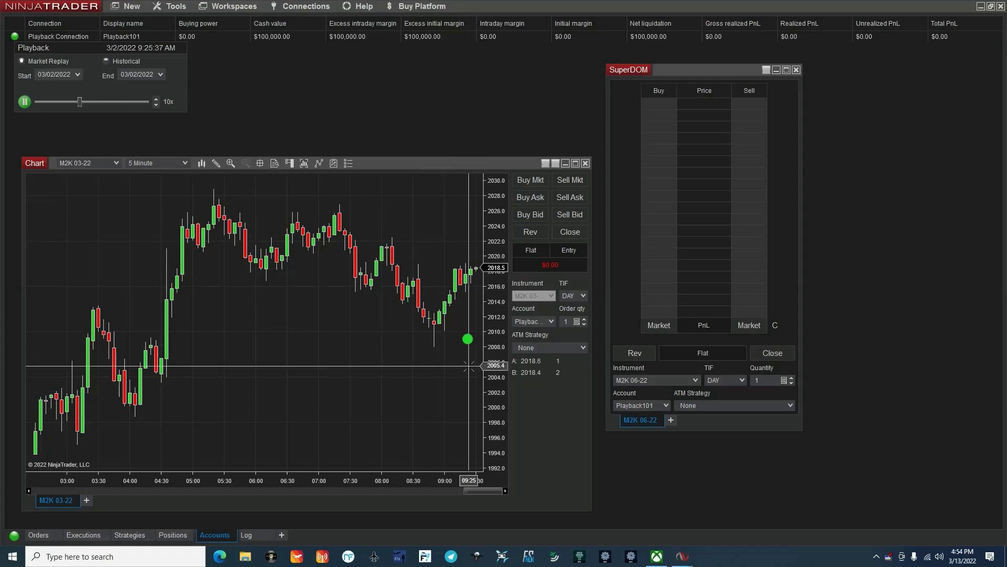
scroll(442, 315, "down", 3)
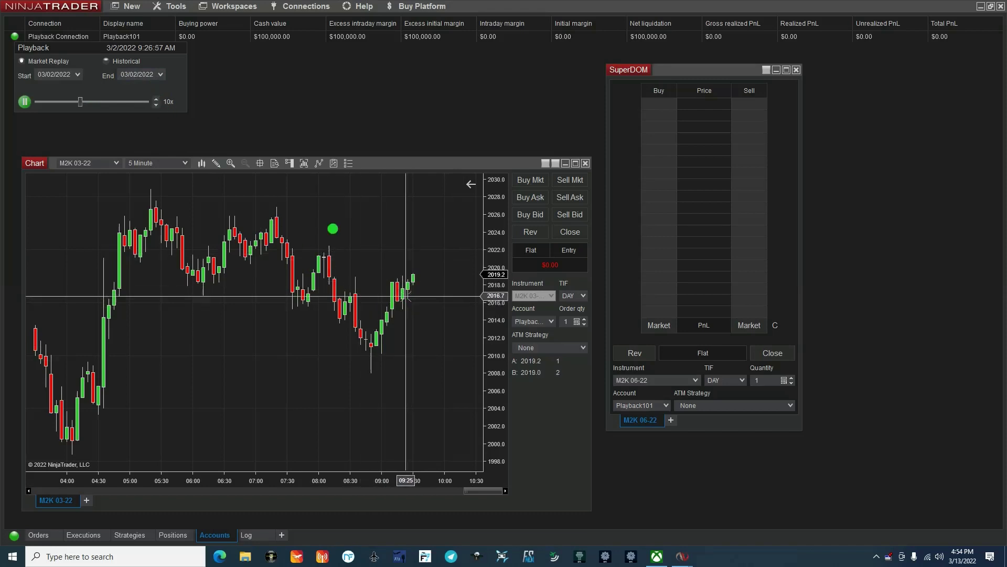
left_click(25, 102)
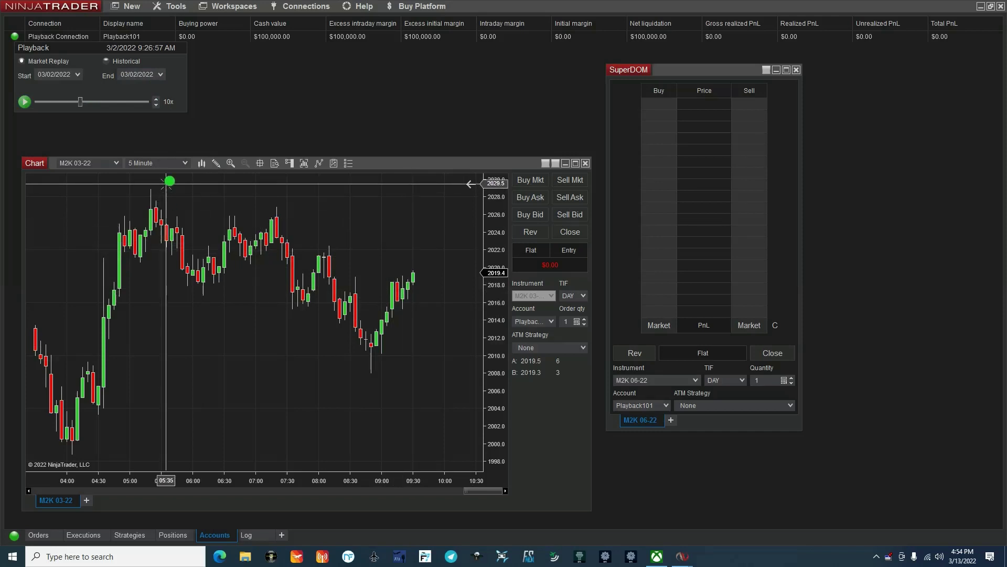
left_click(217, 163)
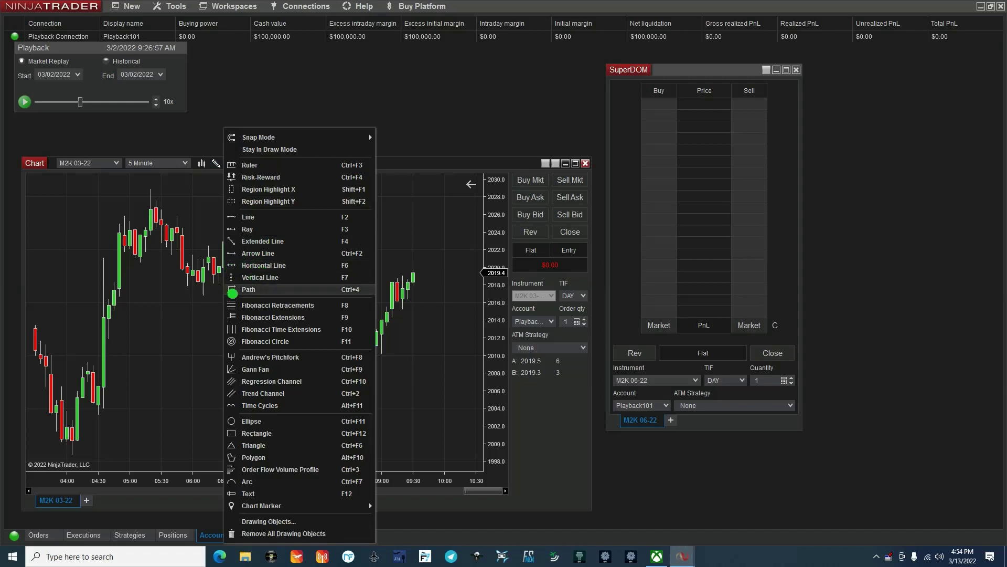
Draw a vertical line at the 9:30 open and resume the replay
left_click(258, 277)
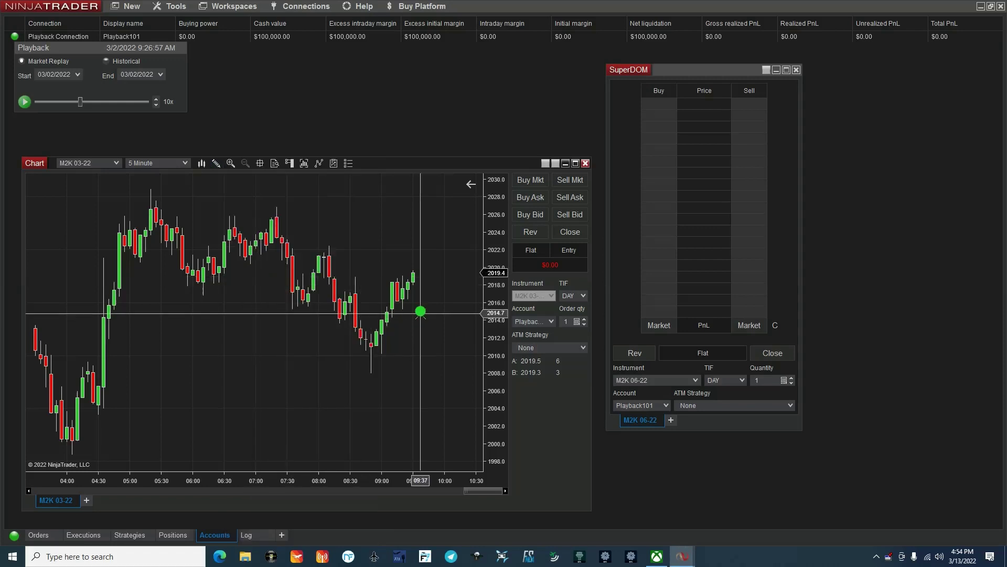
left_click(410, 310)
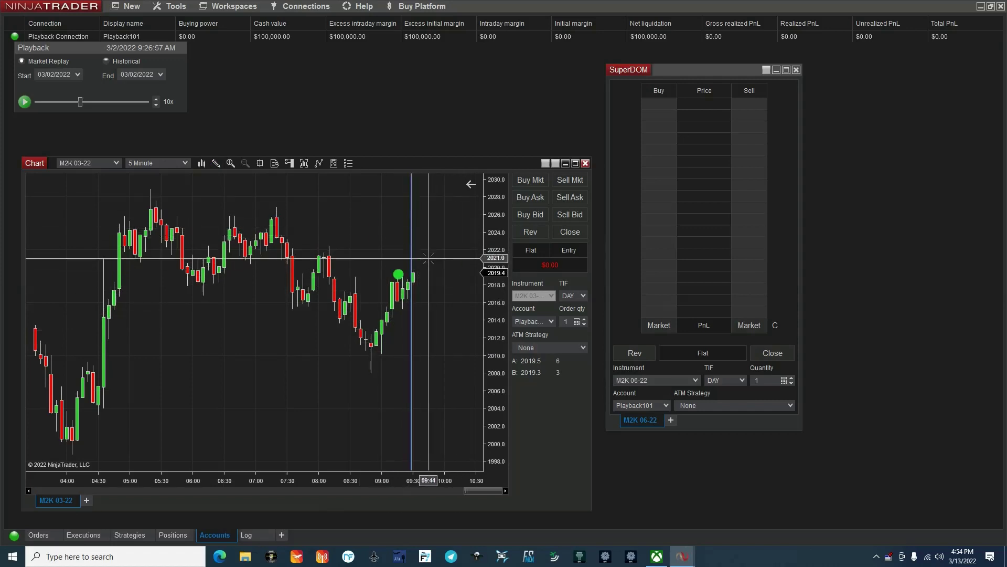
left_click(24, 101)
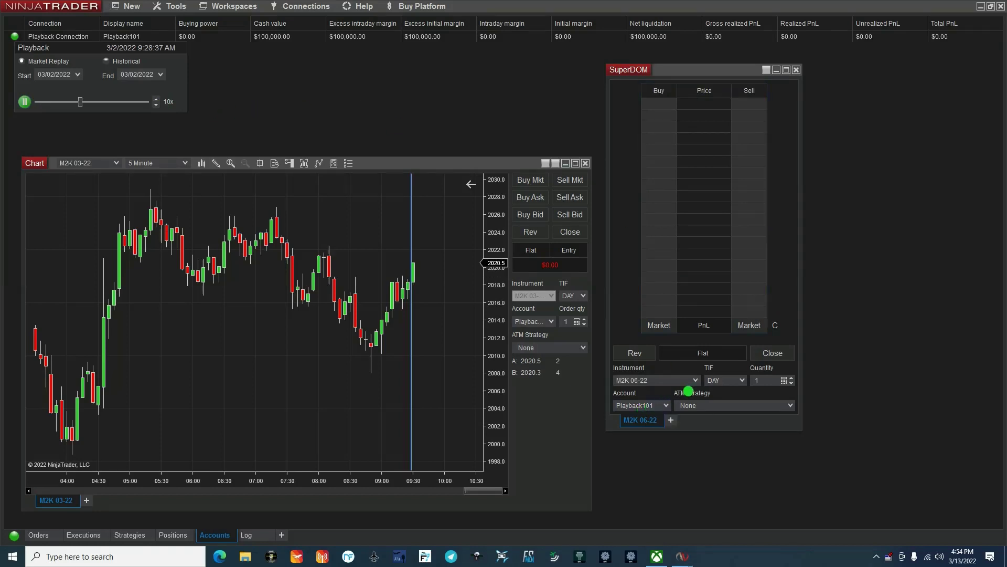
Set the SuperDOM instrument to M2K 03-22
left_click(667, 381)
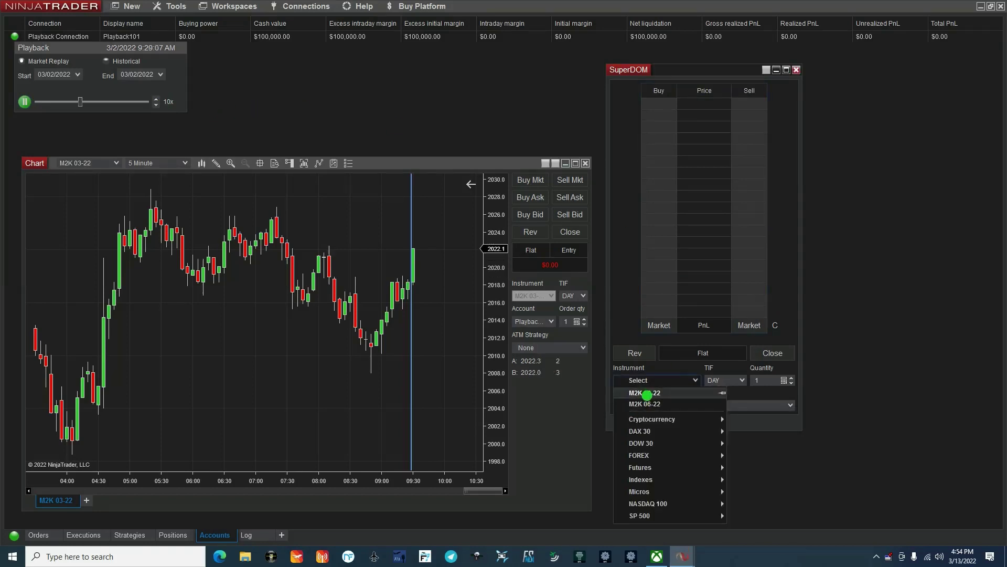
left_click(647, 393)
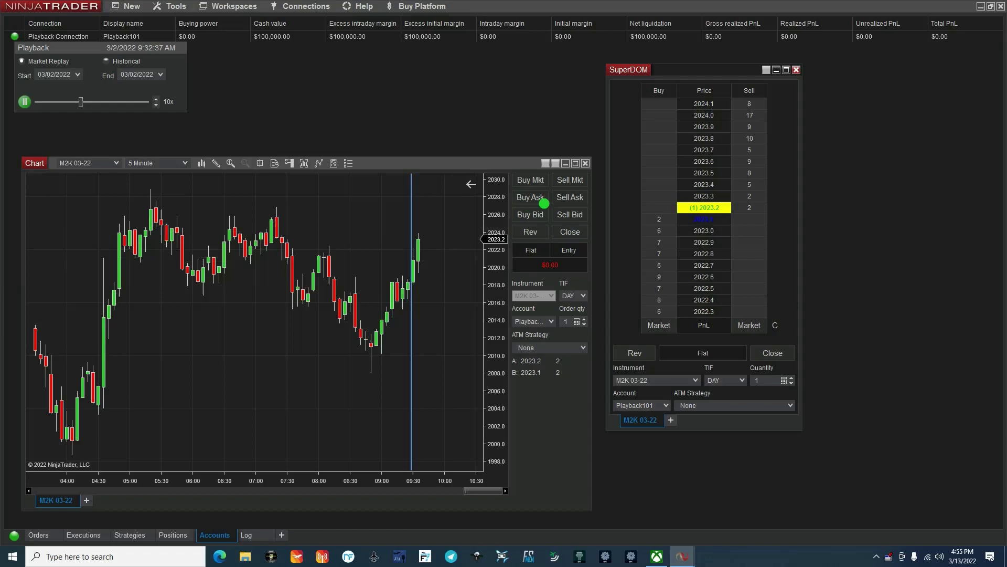
Sell one contract at market, add a buy stop above price and move it to 2025.7
left_click(573, 180)
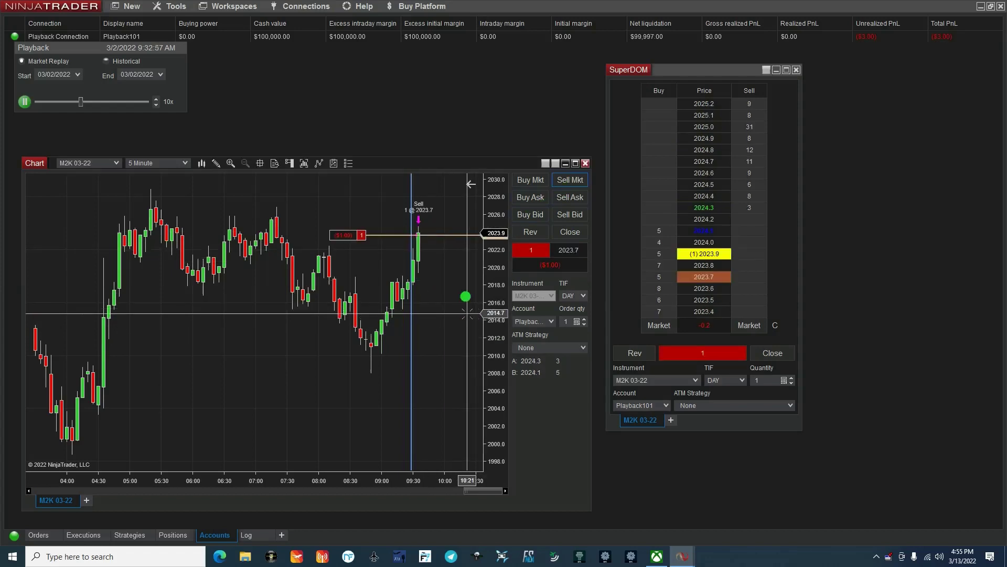
right_click(443, 206)
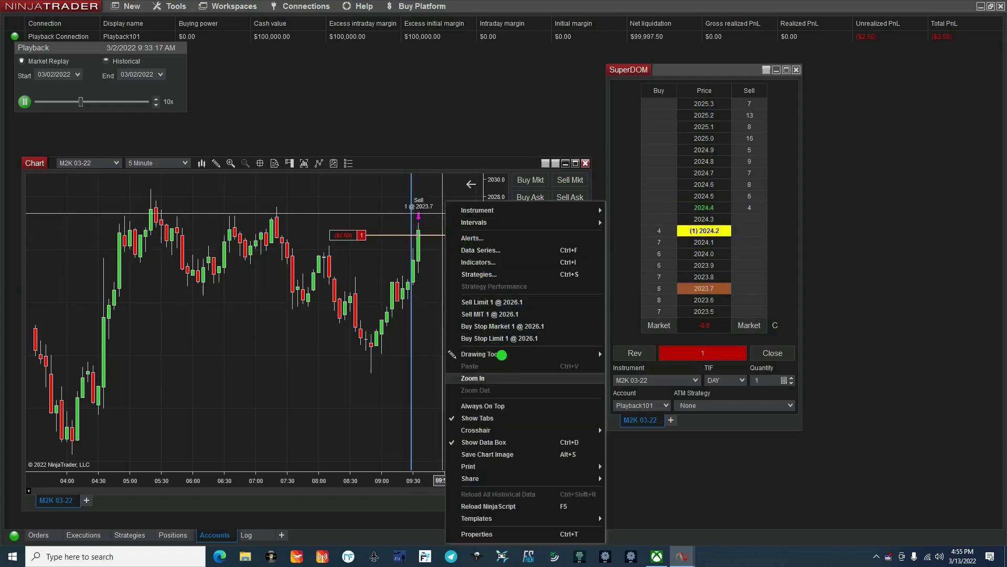
left_click(488, 325)
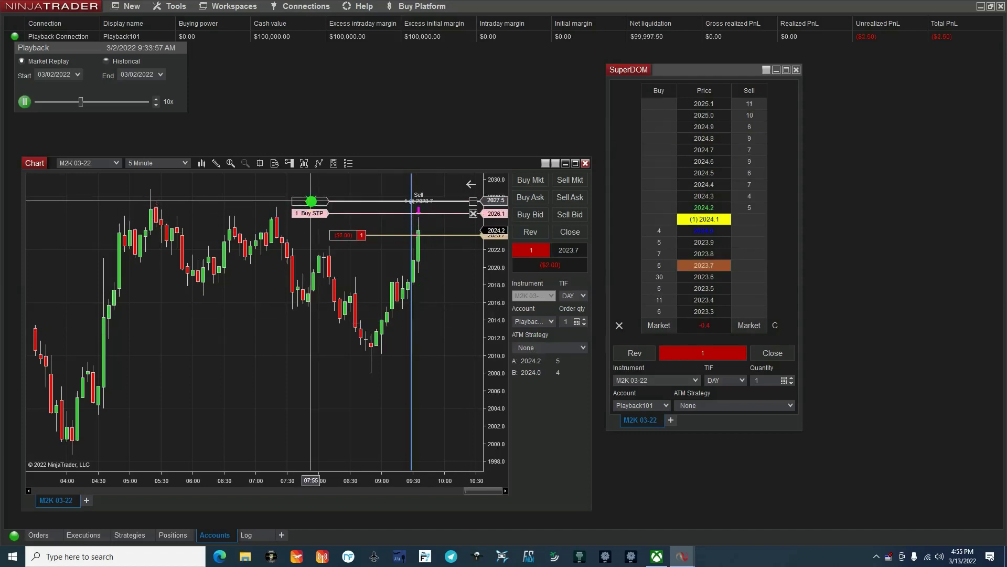
mouse_move(329, 225)
left_mouse_down()
mouse_move(329, 194)
mouse_move(318, 217)
left_mouse_up()
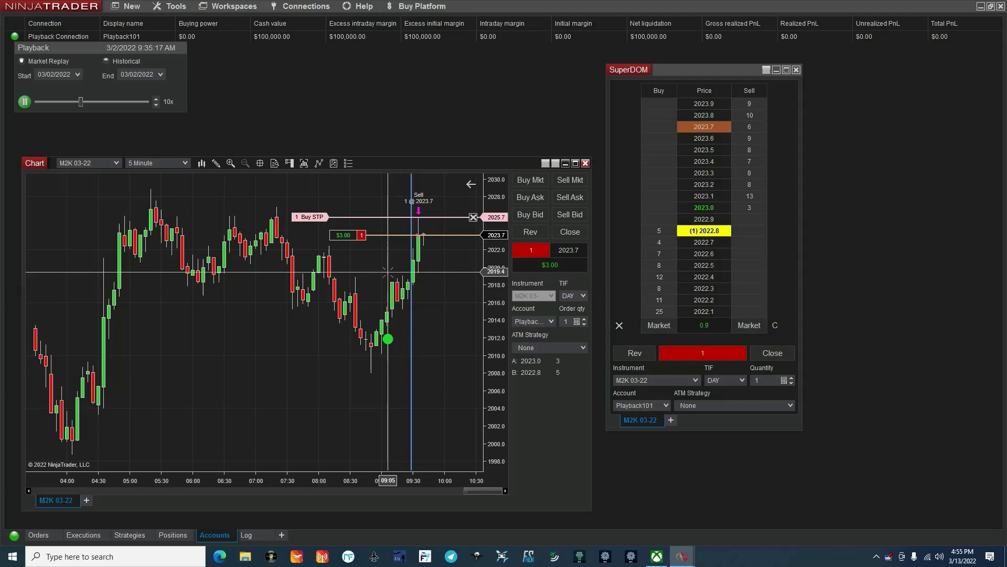